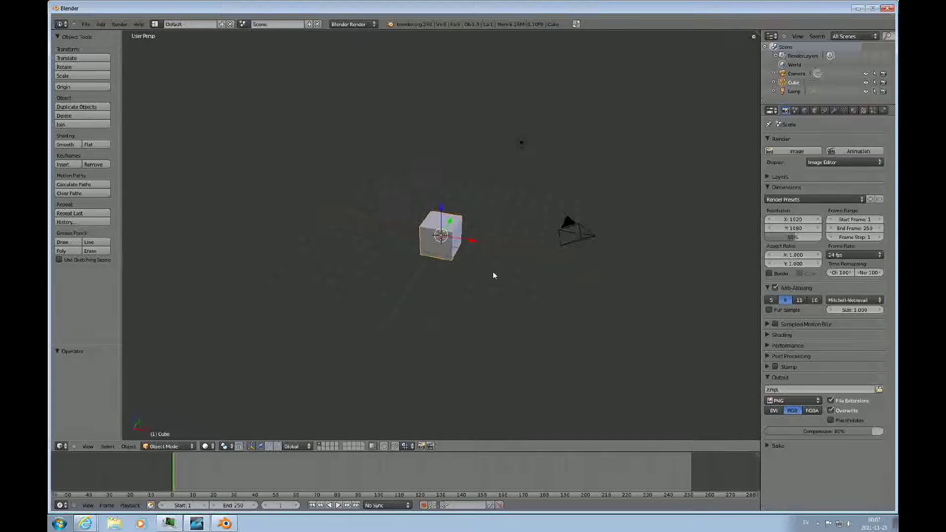
# Step: Zoom out in the 3D viewport to see the whole default scene
pyautogui.scroll(-2, 472, 270)
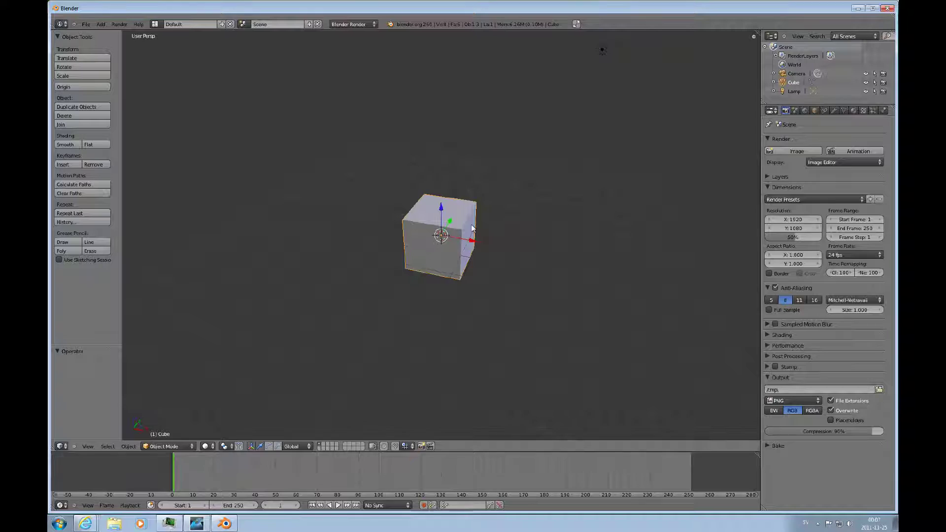
pyautogui.scroll(-3, 472, 228)
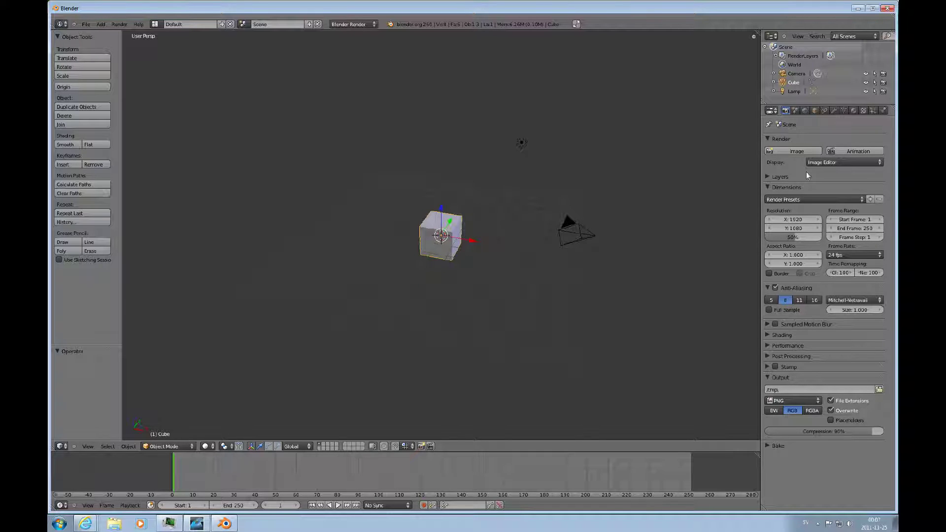
# Step: Add an Explode modifier to the cube, then delete it again
pyautogui.click(834, 111)
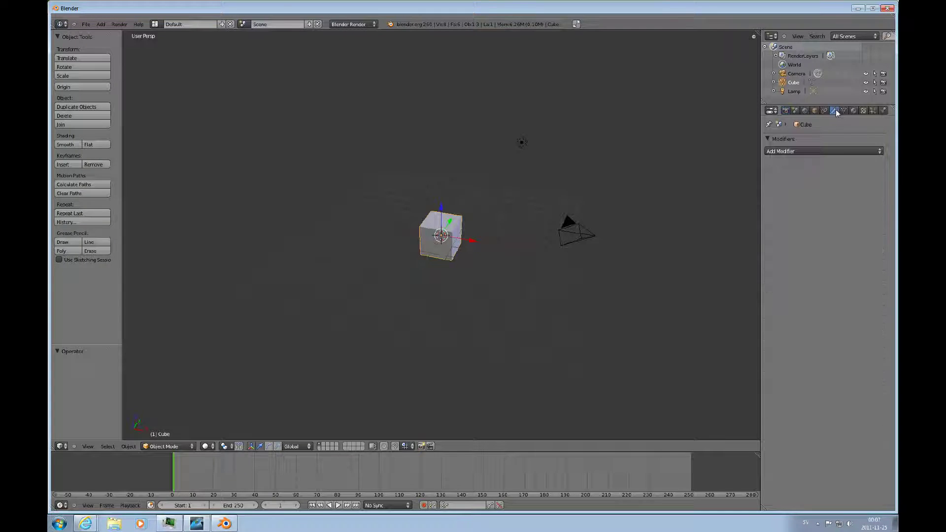
pyautogui.click(820, 151)
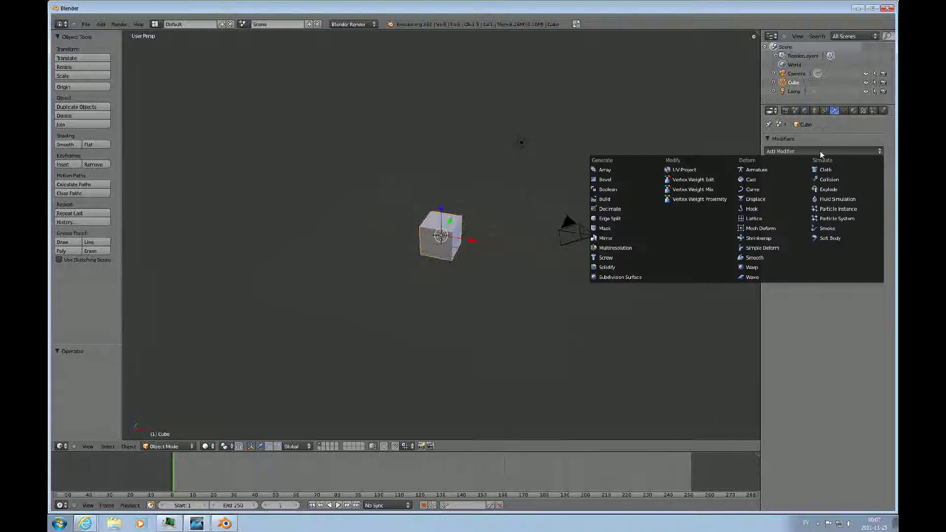
pyautogui.click(836, 189)
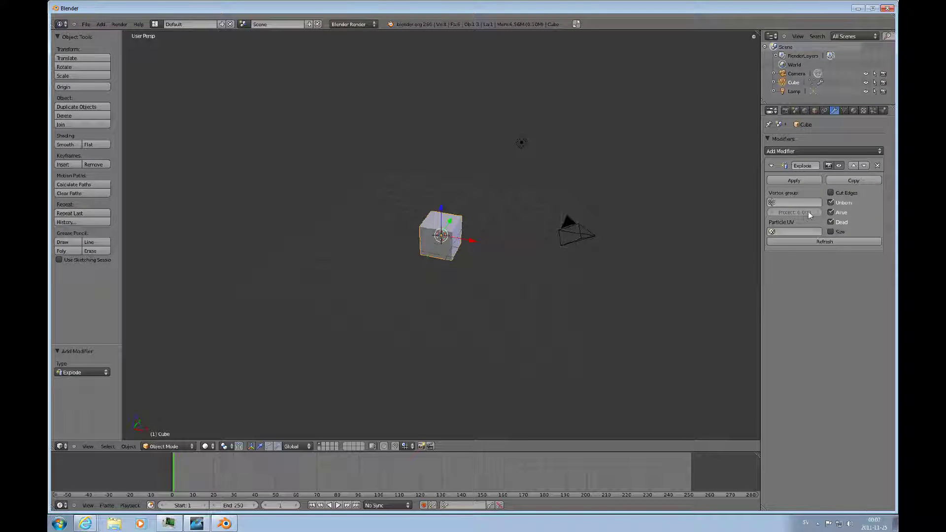
pyautogui.click(876, 165)
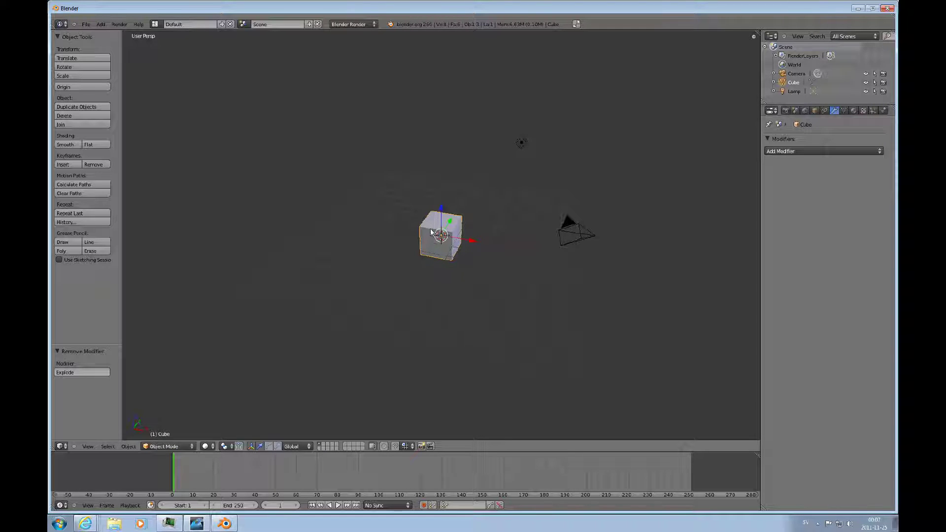
# Step: Add a particle system to the cube and set its Gravity field weight to 0
pyautogui.click(872, 110)
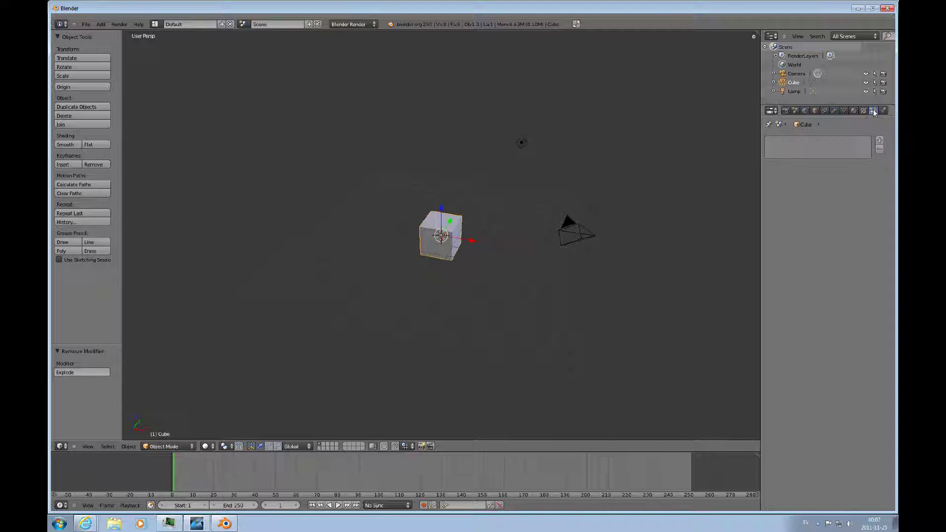
pyautogui.click(880, 141)
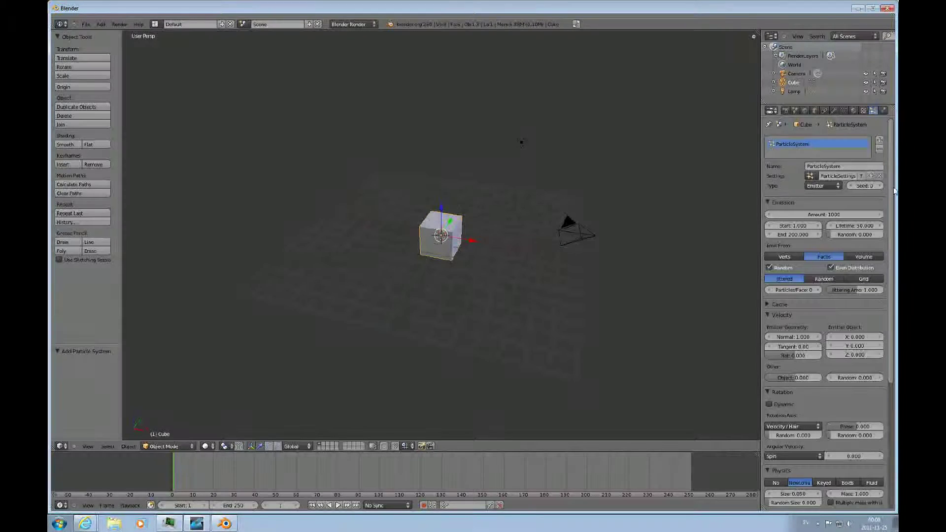
pyautogui.scroll(-6, 891, 188)
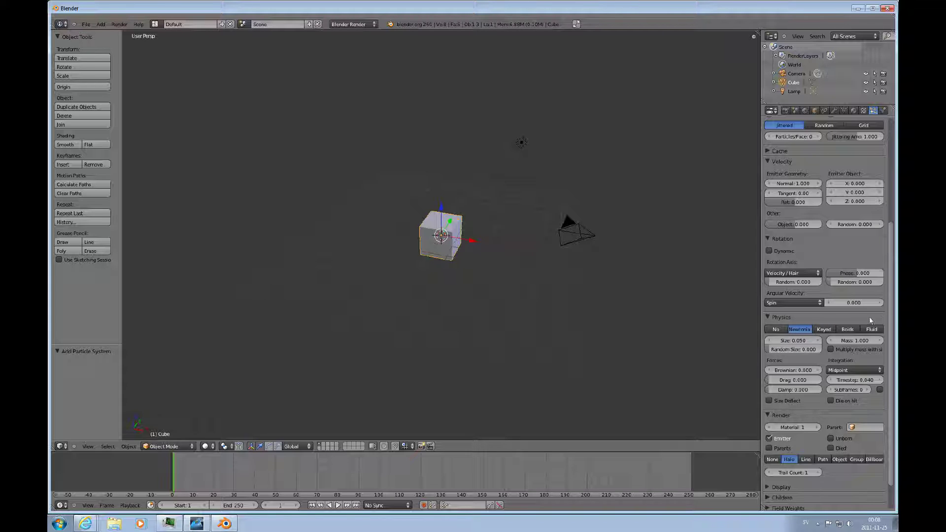
pyautogui.moveTo(891, 271); pyautogui.dragTo(890, 301)
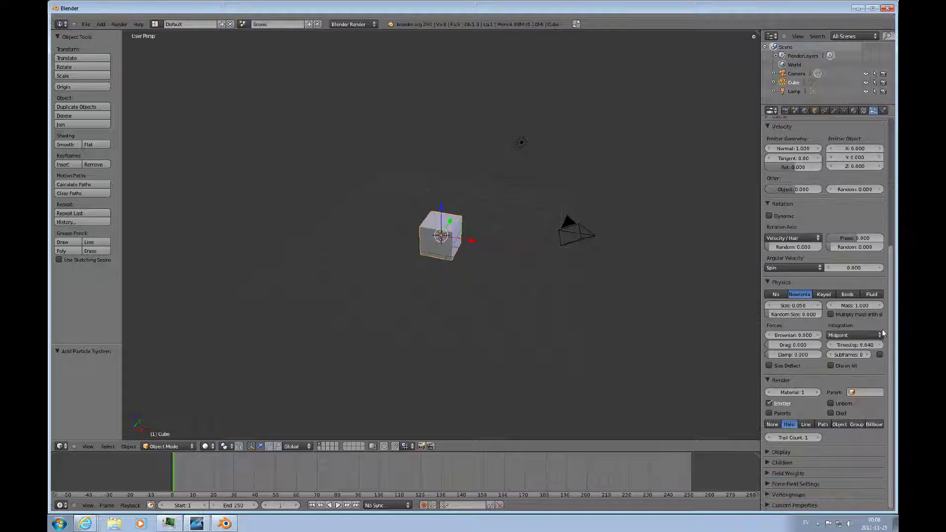
pyautogui.click(767, 473)
pyautogui.moveTo(888, 416); pyautogui.dragTo(888, 480)
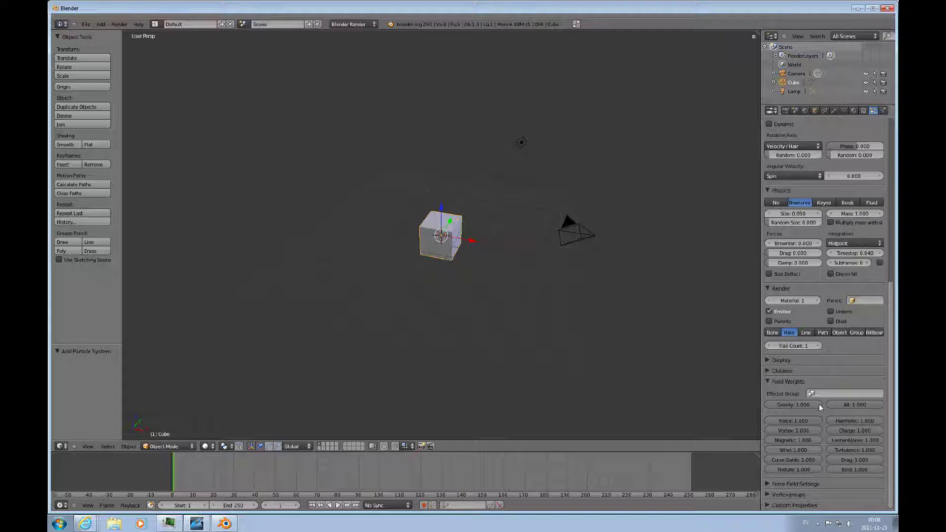
pyautogui.moveTo(819, 404); pyautogui.dragTo(776, 409)
# Step: Set the particle force field's Type 1 to Force
pyautogui.click(784, 482)
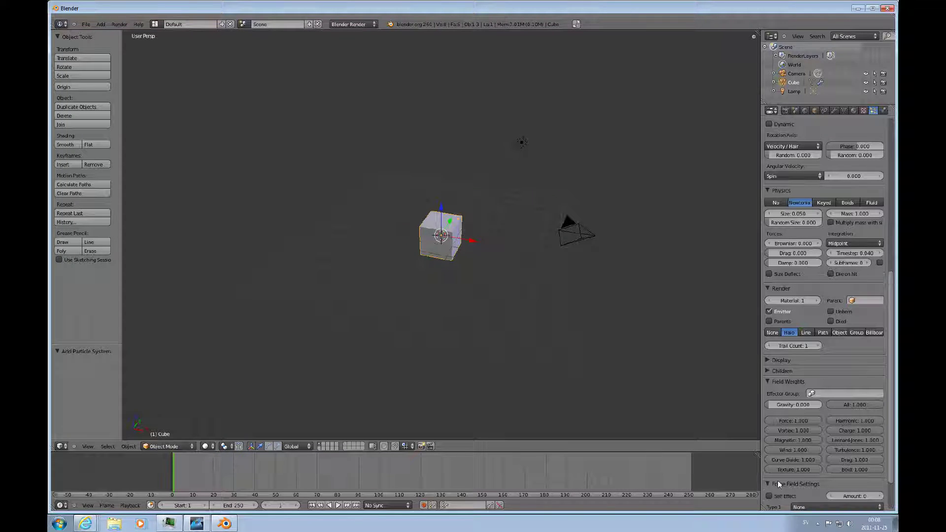
pyautogui.scroll(-2, 888, 412)
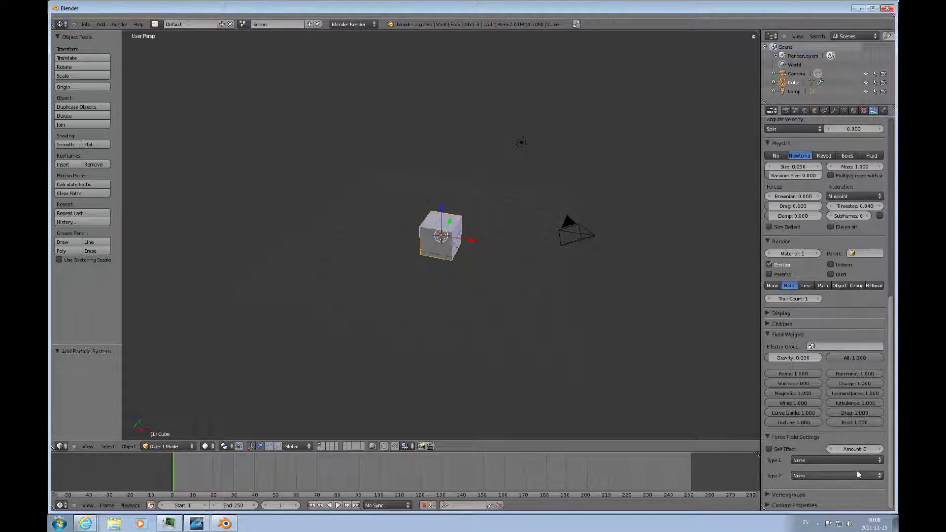
pyautogui.click(880, 459)
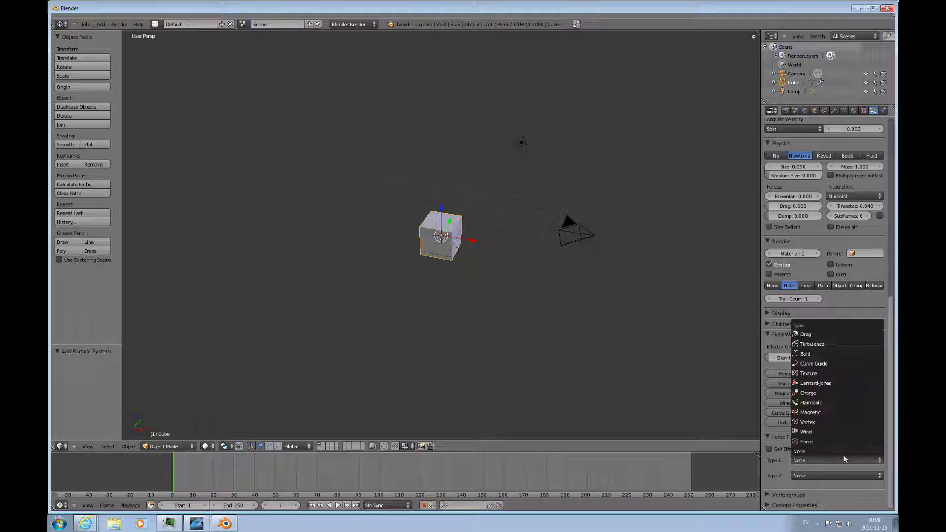
pyautogui.click(809, 442)
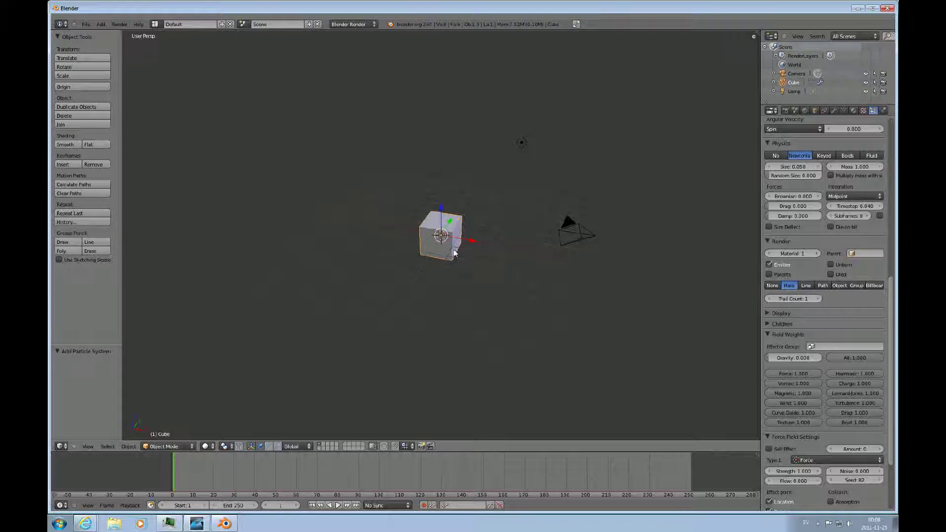
# Step: Subdivide the cube mesh in Edit Mode with 2 cuts
pyautogui.press('Tab')
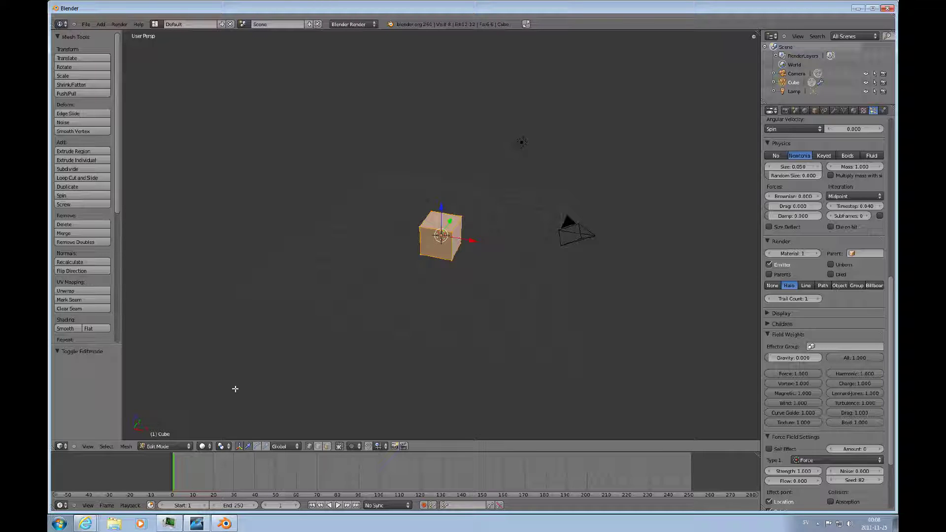
pyautogui.press('w')
pyautogui.click(212, 384)
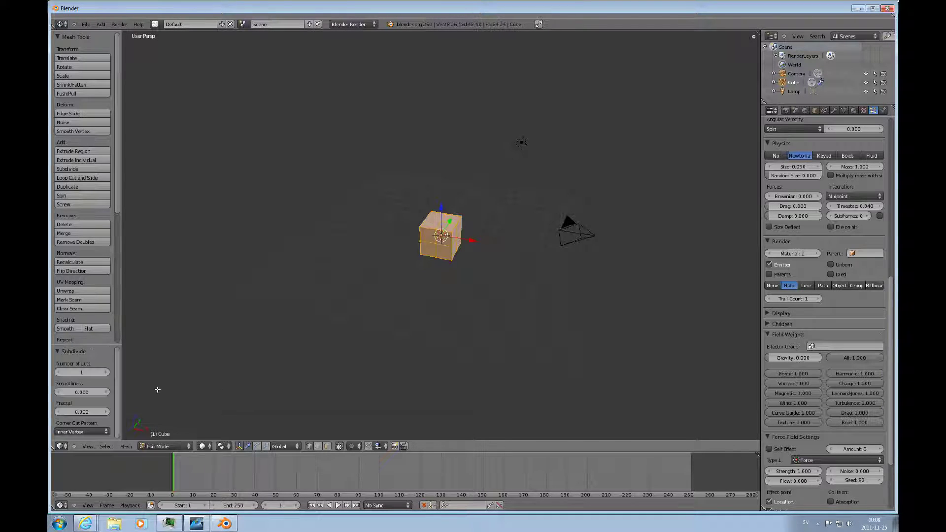
pyautogui.click(107, 372)
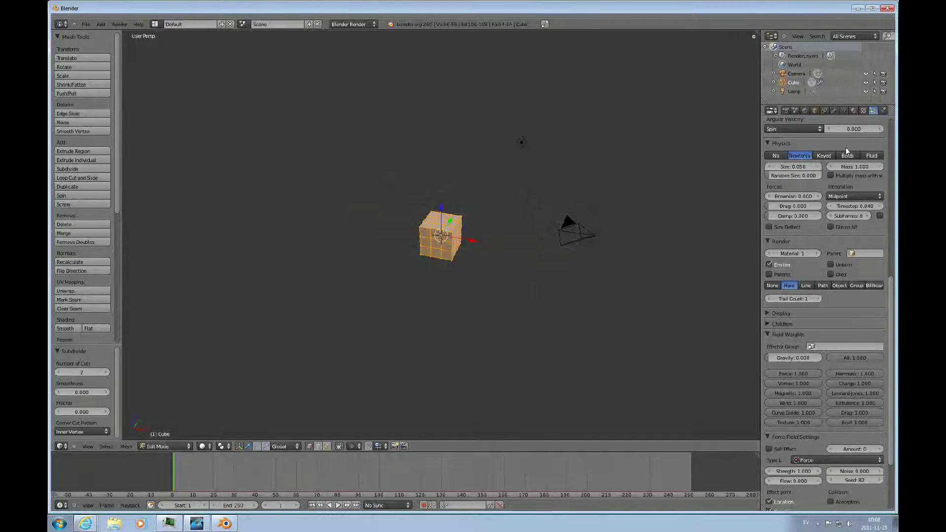
# Step: Add an Explode modifier below the particle system and preview the explosion playback
pyautogui.click(835, 109)
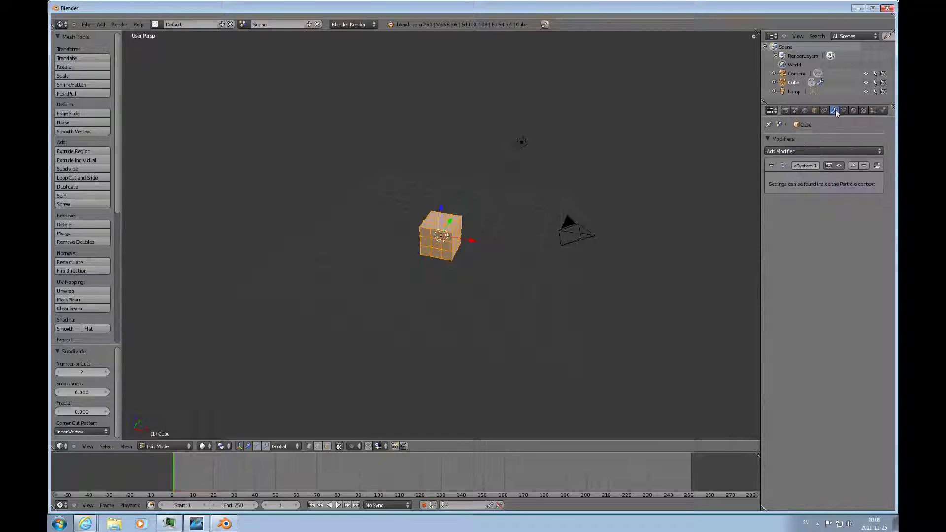
pyautogui.click(808, 151)
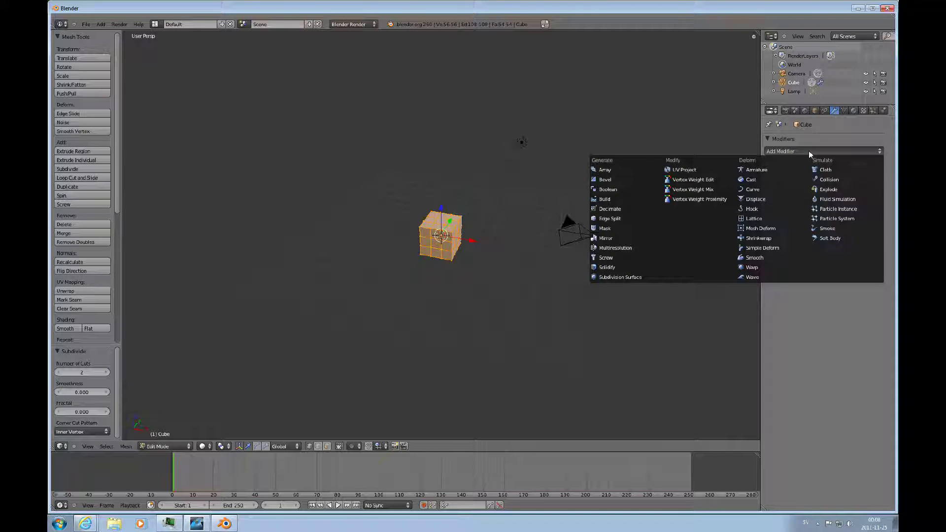
pyautogui.click(829, 190)
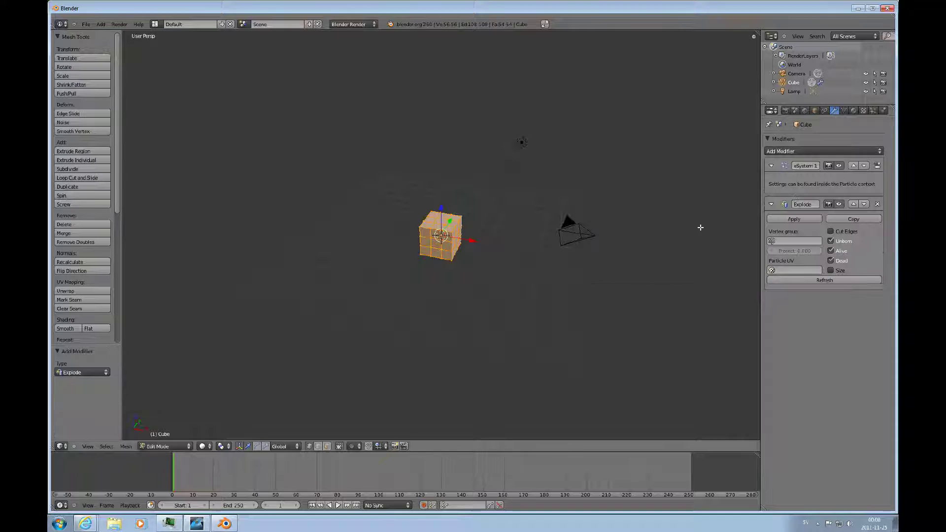
pyautogui.click(338, 506)
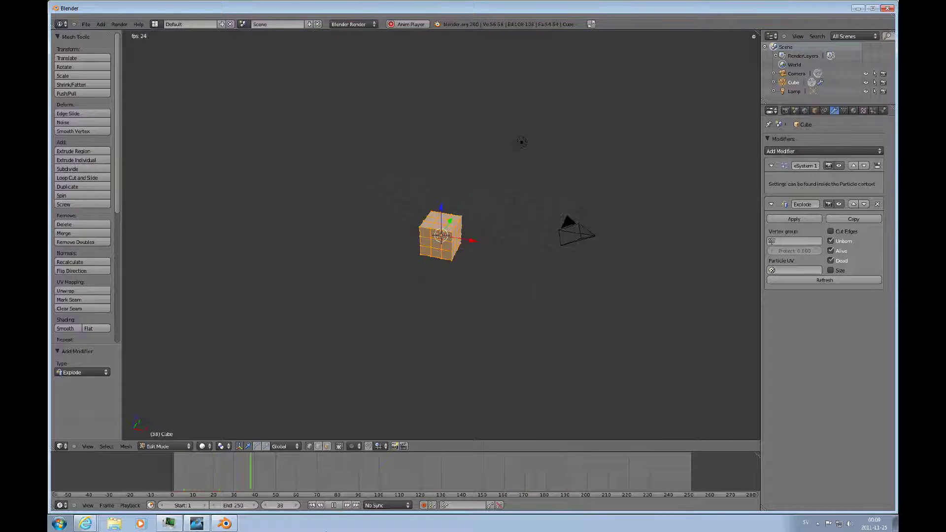
pyautogui.click(333, 505)
# Step: Return to Object Mode, replay the explosion and pause it at frame 71
pyautogui.press('Tab')
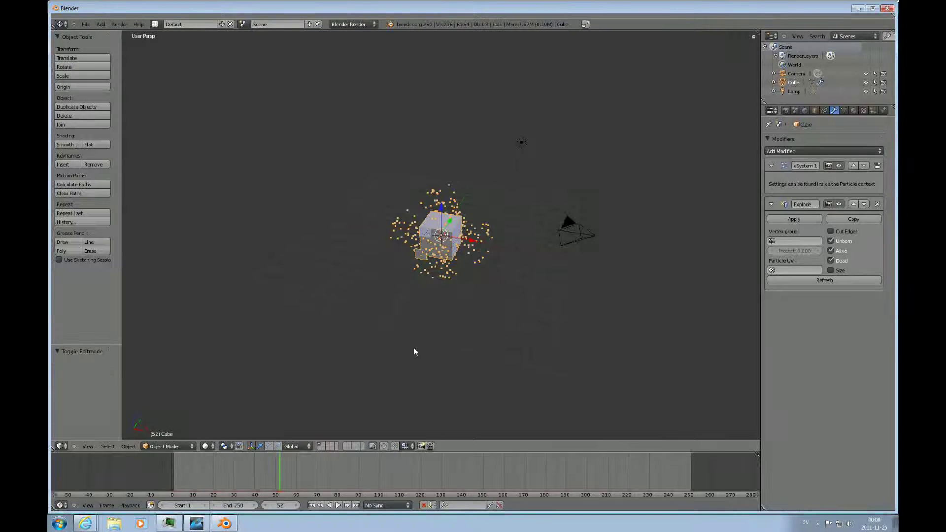
pyautogui.click(337, 506)
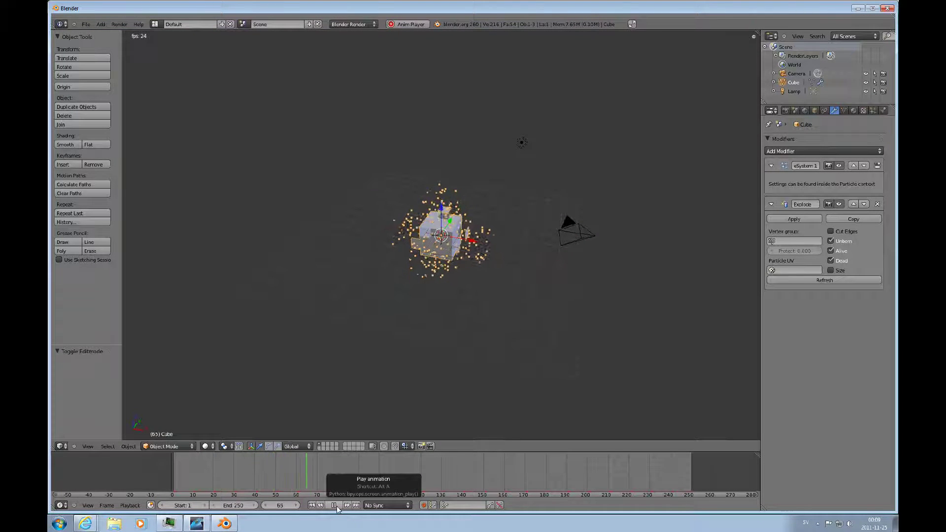
pyautogui.click(334, 505)
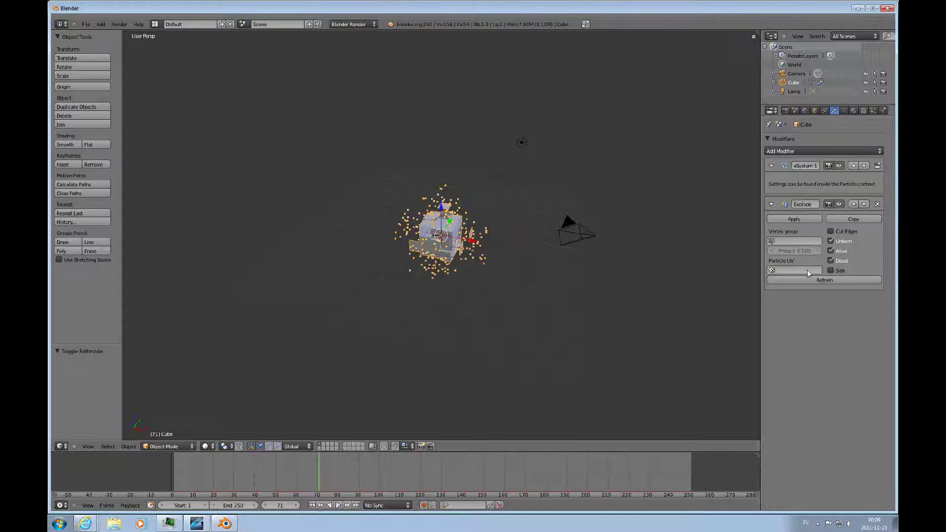
pyautogui.click(872, 110)
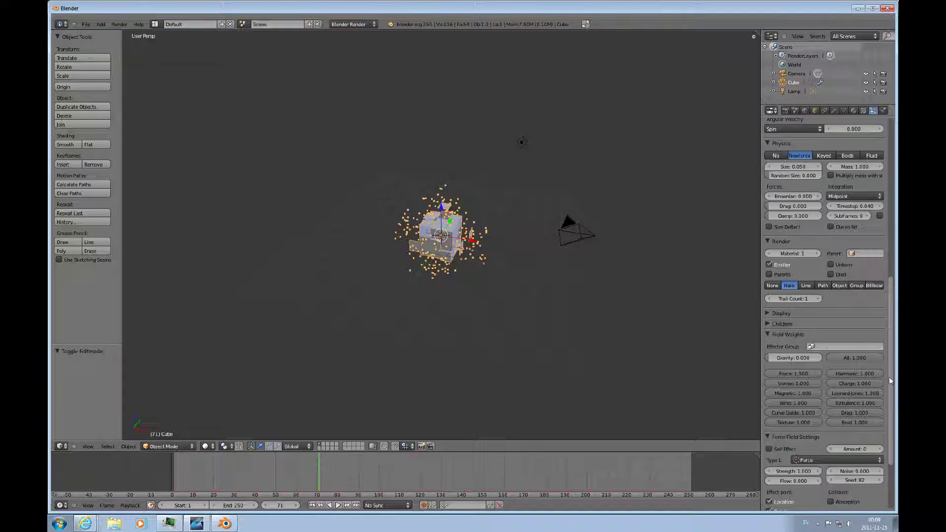
# Step: Enable Self Effect on the force field and replay the explosion from frame 1 to 244
pyautogui.scroll(-4, 889, 384)
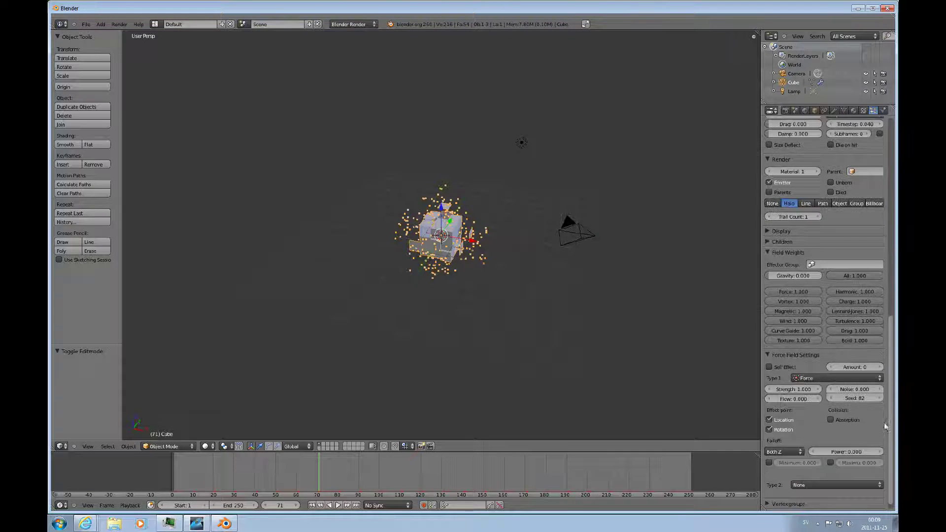
pyautogui.click(768, 368)
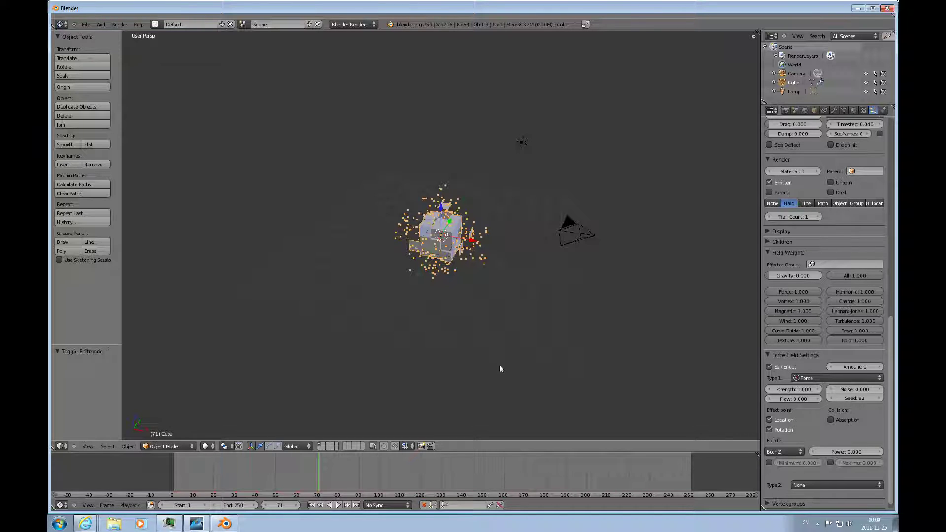
pyautogui.click(312, 504)
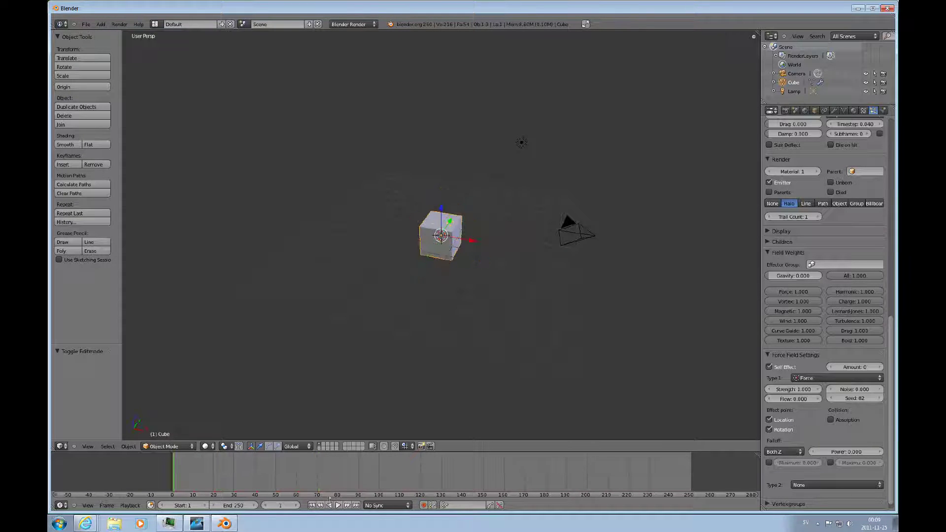
pyautogui.click(339, 506)
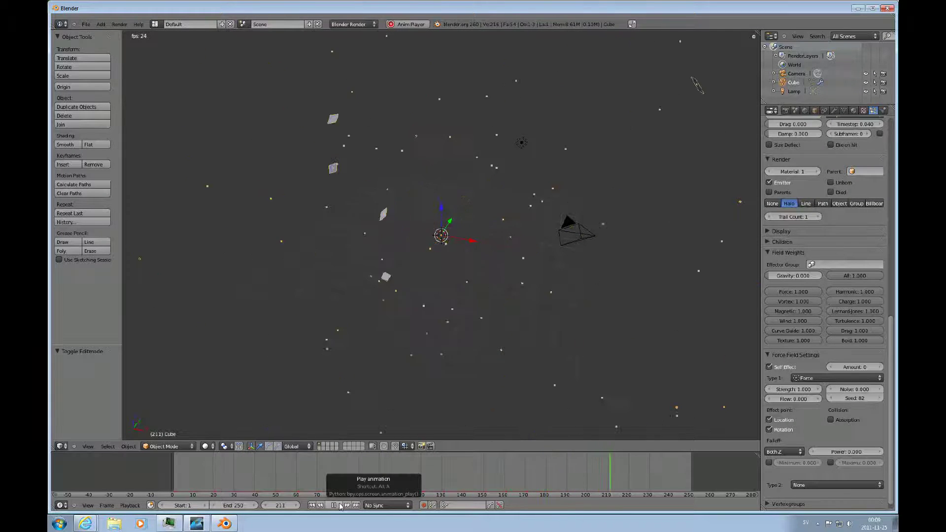
pyautogui.click(339, 505)
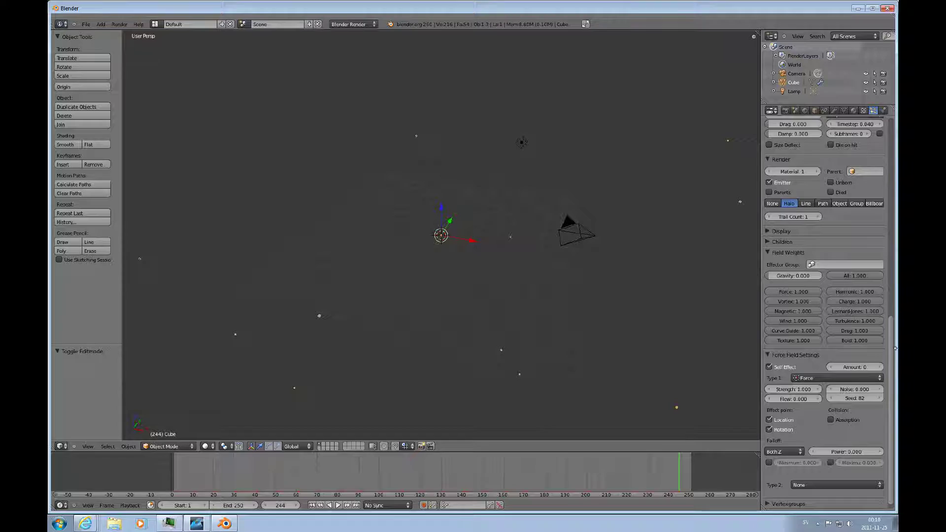
pyautogui.moveTo(892, 348); pyautogui.dragTo(893, 152)
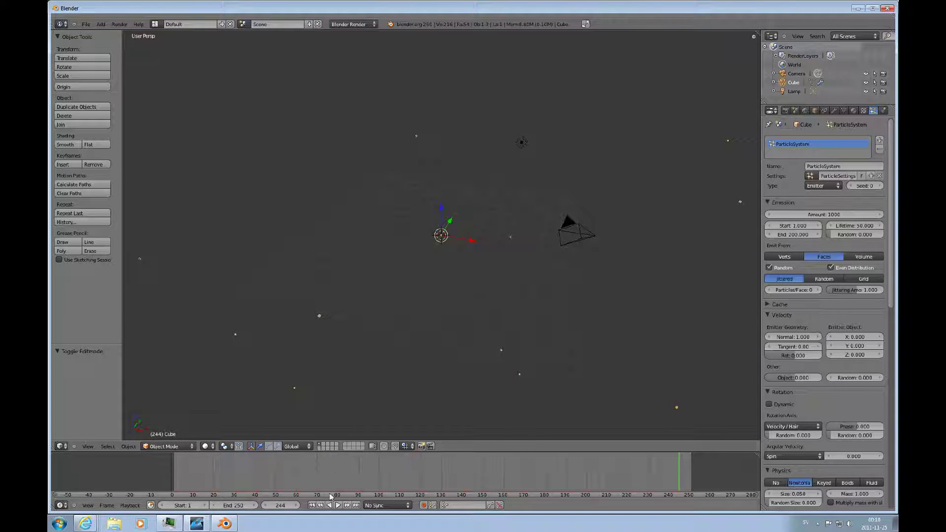
# Step: At frame 1, subdivide the cube again with 4 cuts and return to Object Mode
pyautogui.click(311, 505)
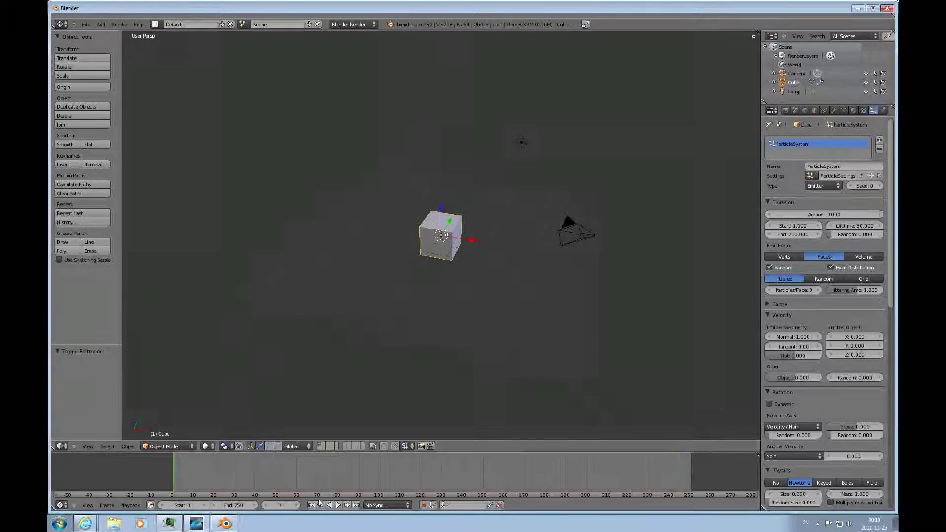
pyautogui.press('Tab')
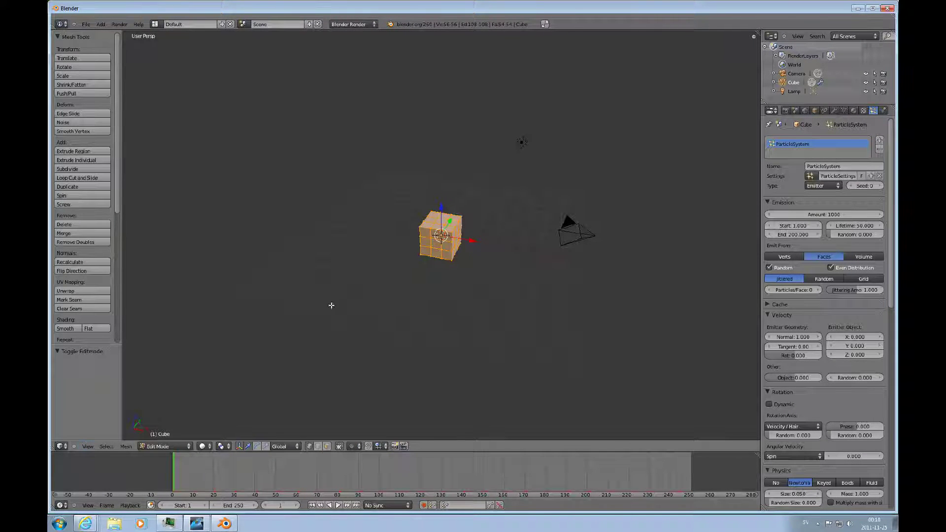
pyautogui.press('w')
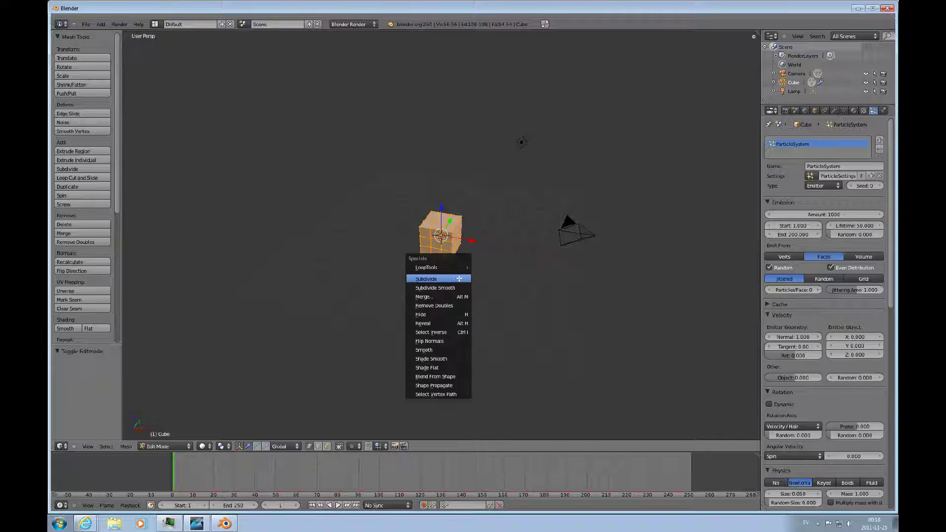
pyautogui.click(459, 278)
pyautogui.click(105, 372)
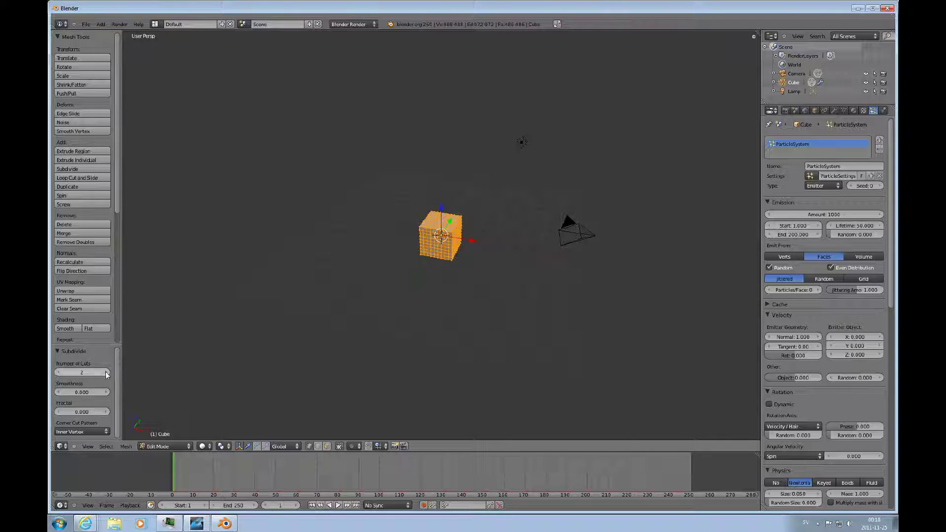
pyautogui.click(105, 373)
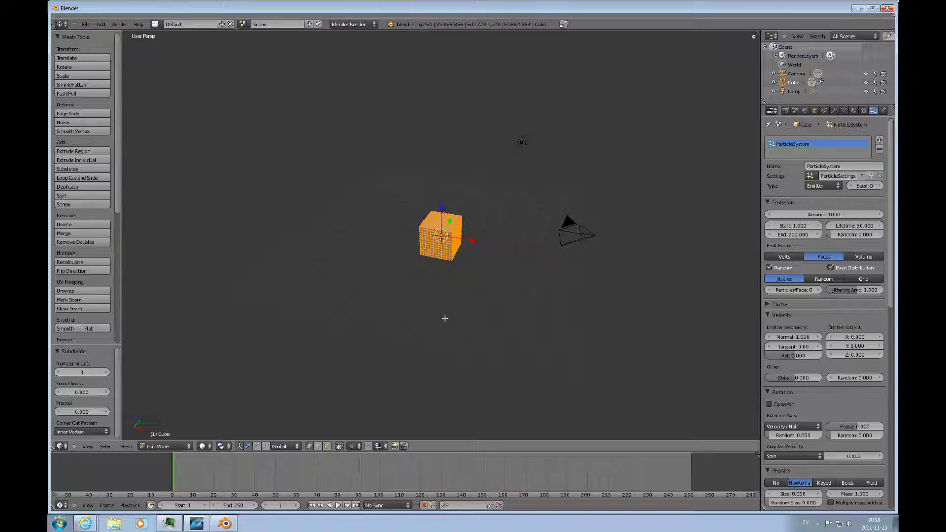
pyautogui.click(106, 372)
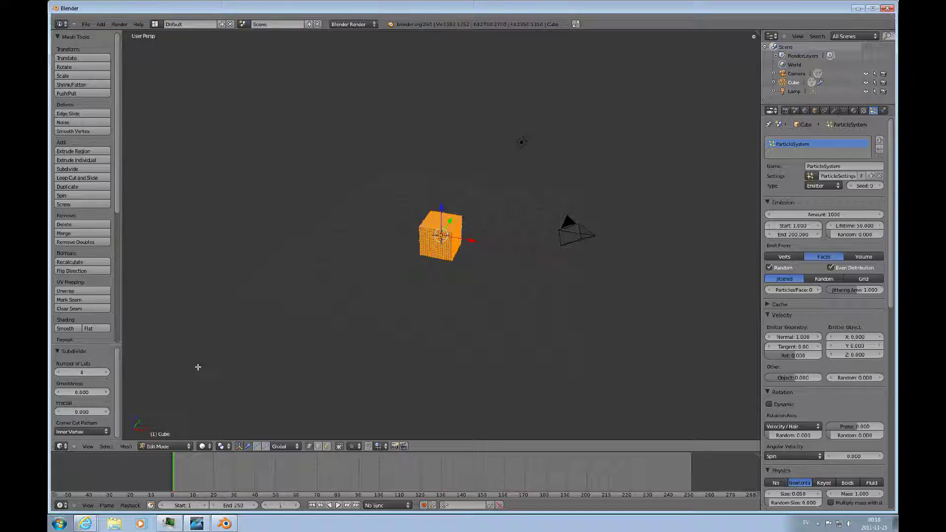
pyautogui.press('Tab')
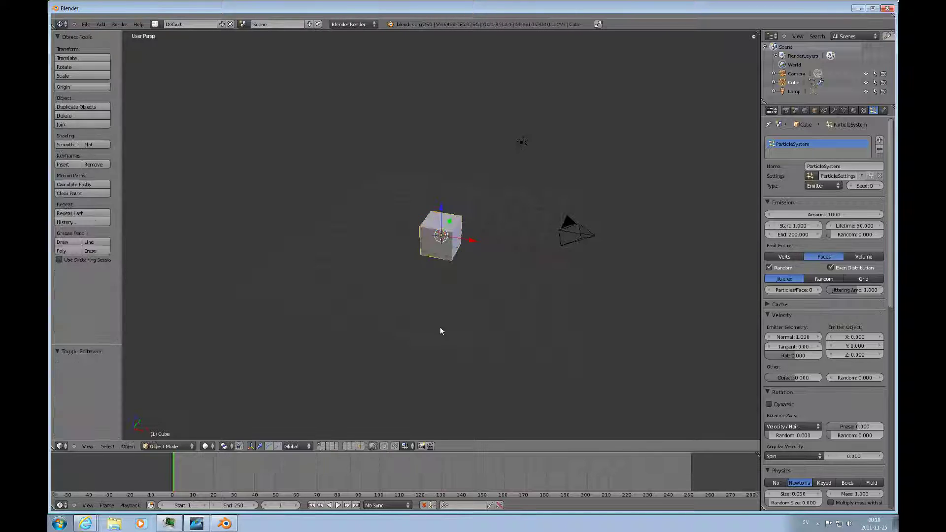
# Step: Play the explosion and stop it at frame 193 to see the finer fragments
pyautogui.click(339, 505)
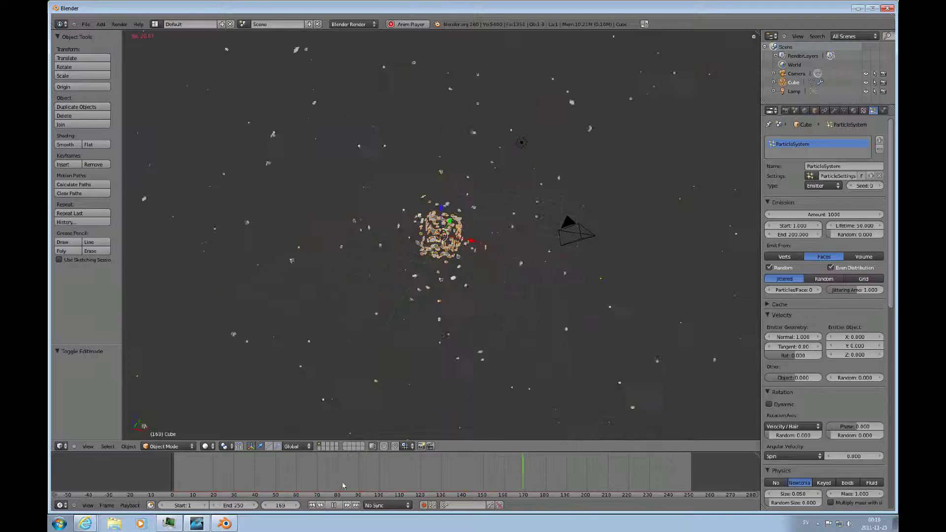
pyautogui.click(333, 505)
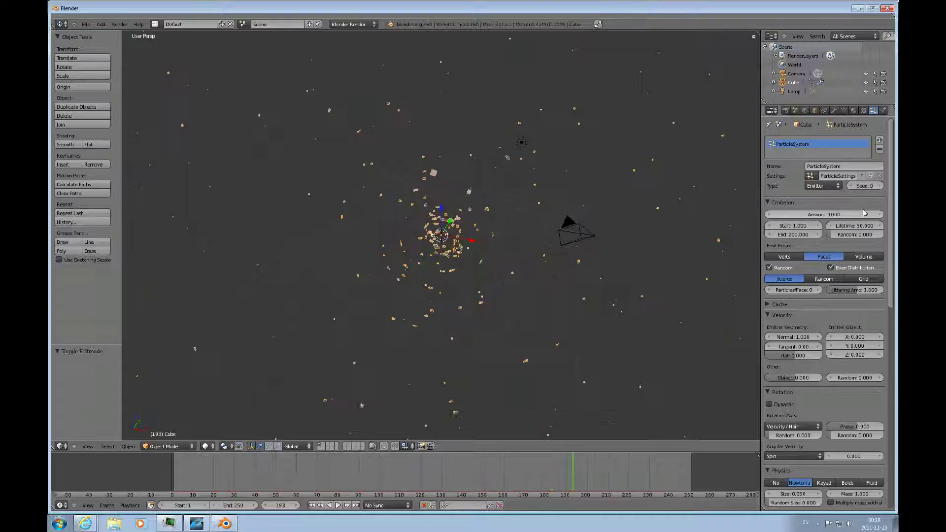
# Step: Enable Cut Edges on the Explode modifier, then play the explosion from the start and pause at frame 40
pyautogui.click(834, 111)
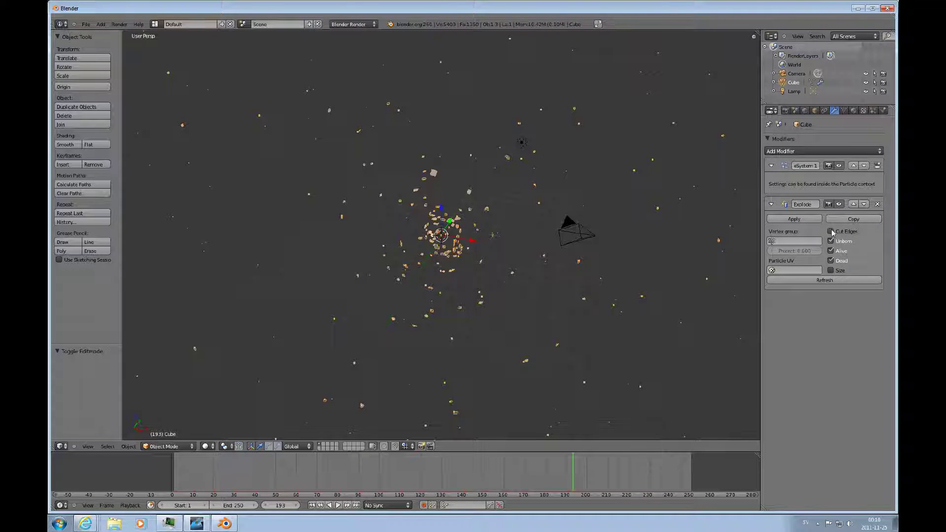
pyautogui.click(830, 231)
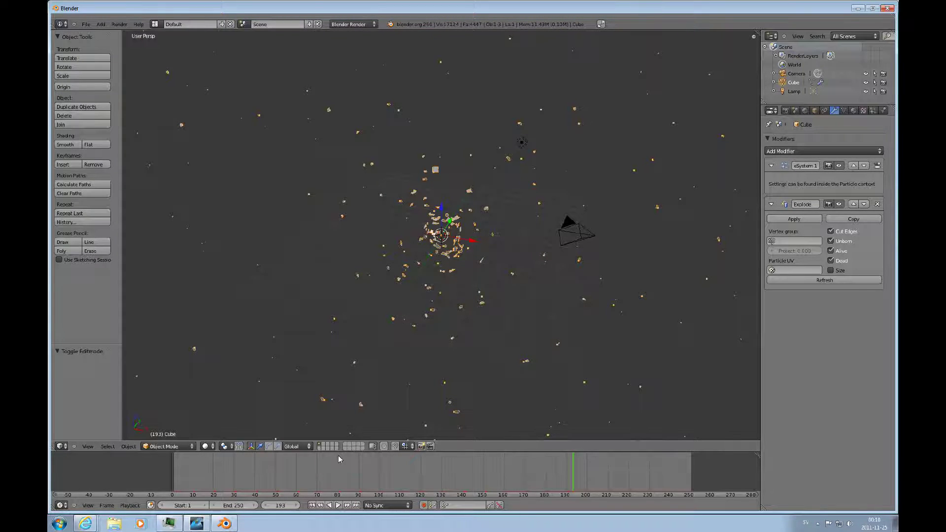
pyautogui.click(321, 505)
pyautogui.click(338, 505)
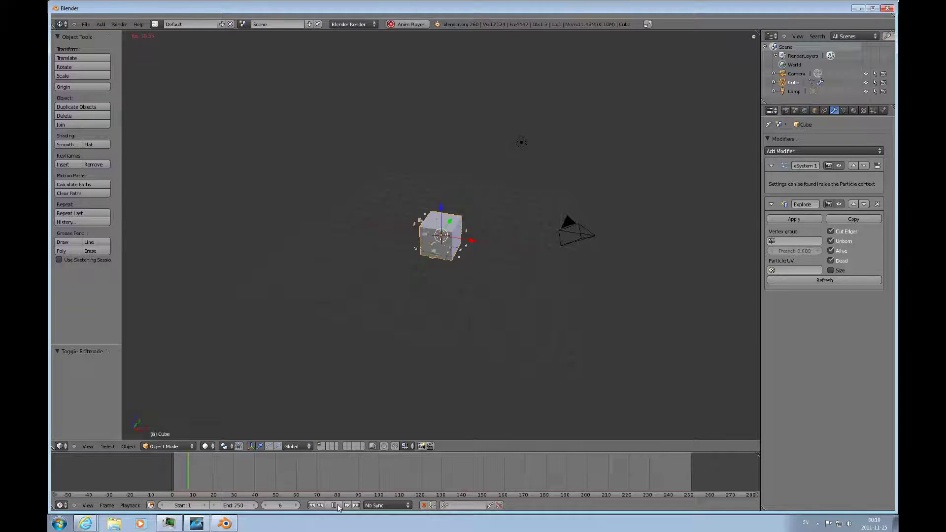
pyautogui.click(333, 506)
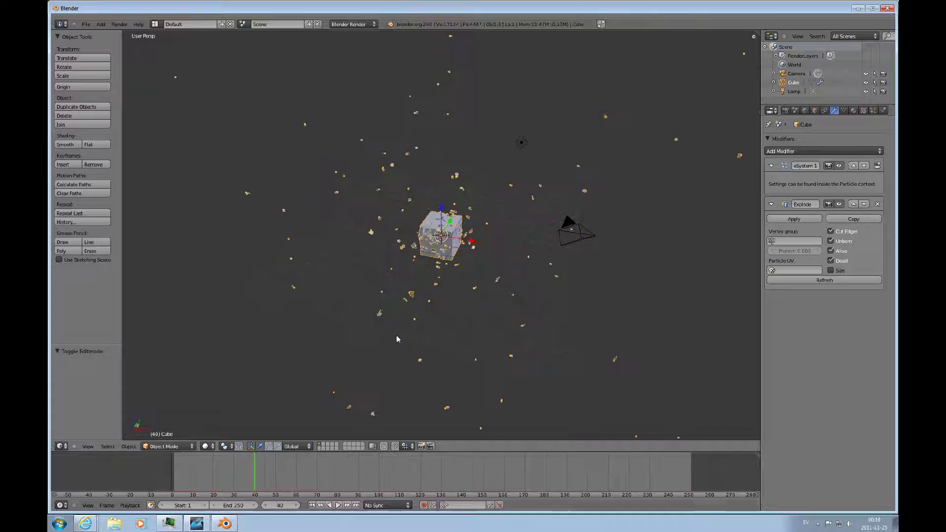
pyautogui.scroll(5, 448, 266)
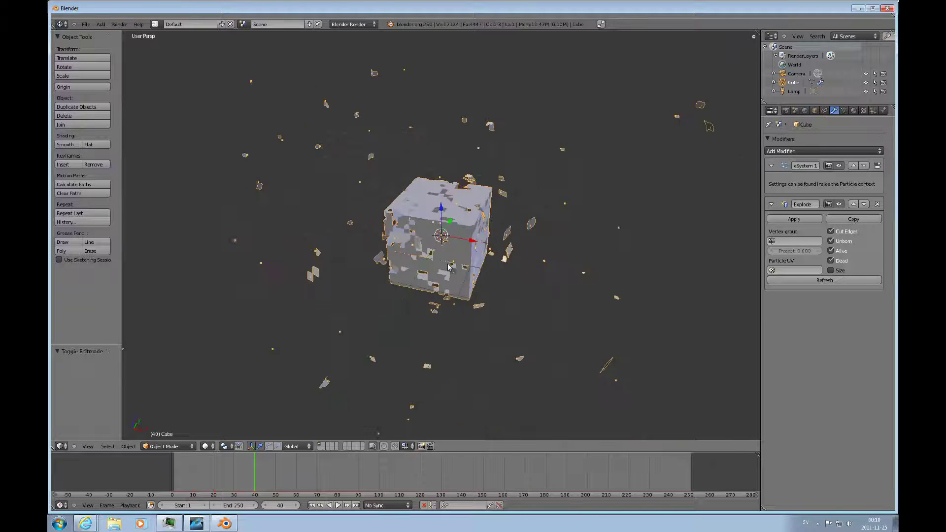
pyautogui.scroll(2, 448, 267)
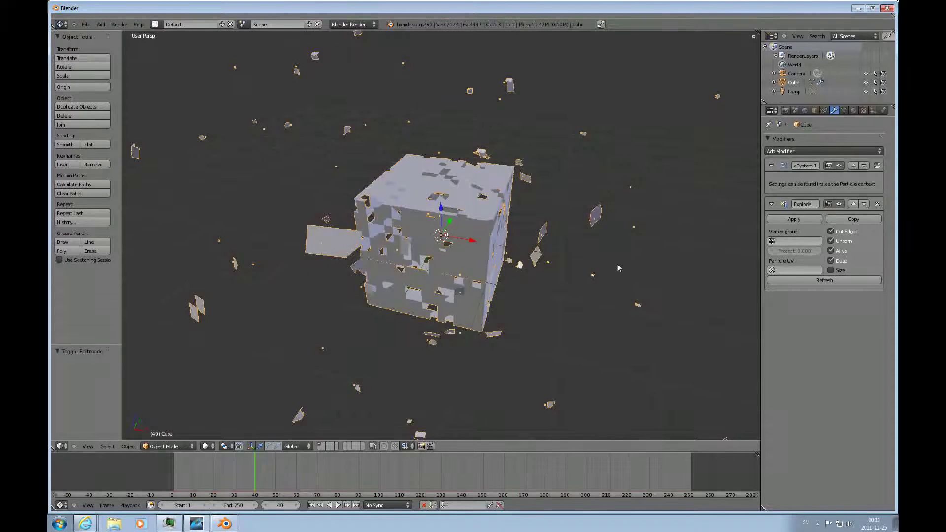
pyautogui.scroll(-6, 617, 266)
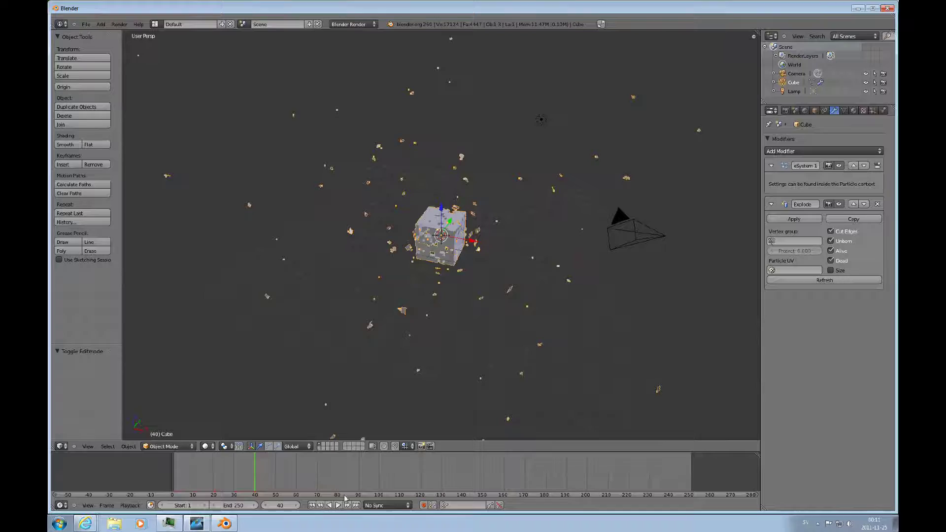
# Step: Jump back to frame 1 so the cube is whole again
pyautogui.click(312, 505)
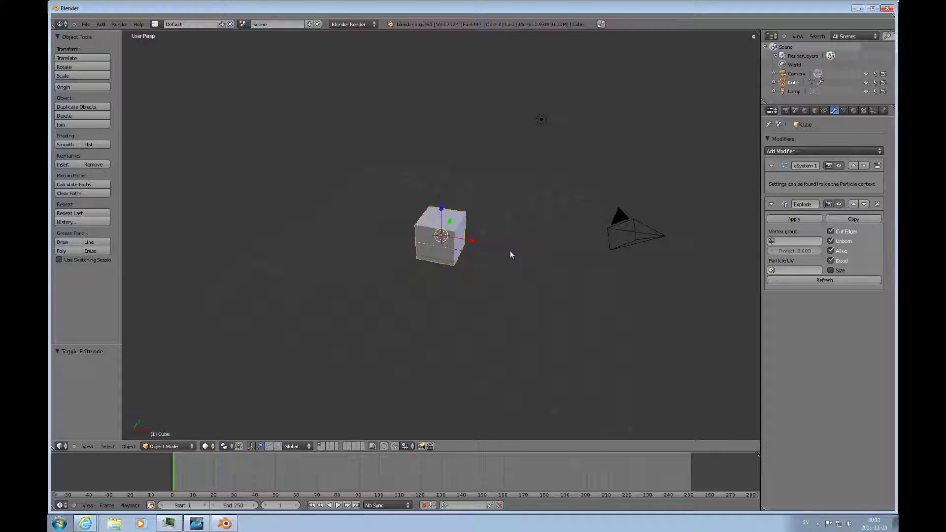
# Step: In the particle system settings, set emission Start to frame 20 and End to frame 40
pyautogui.click(872, 112)
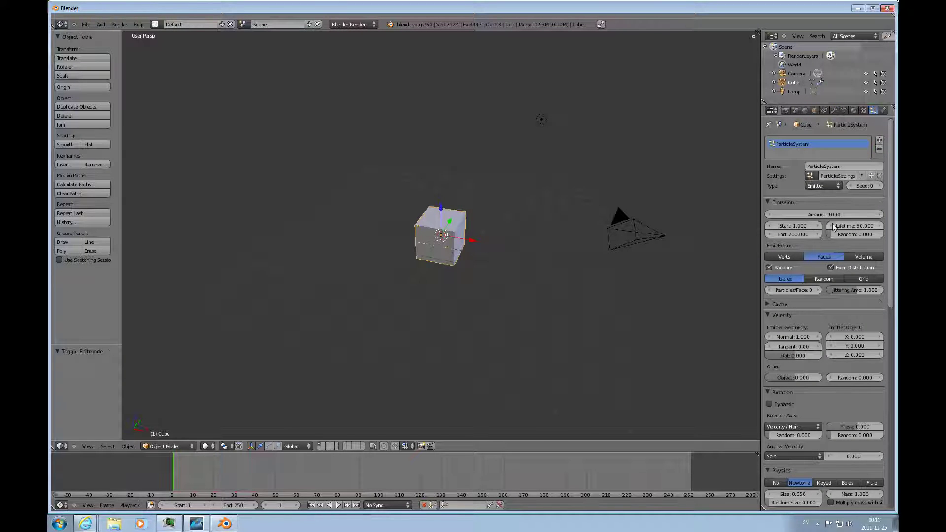
pyautogui.click(794, 228)
pyautogui.write('20')
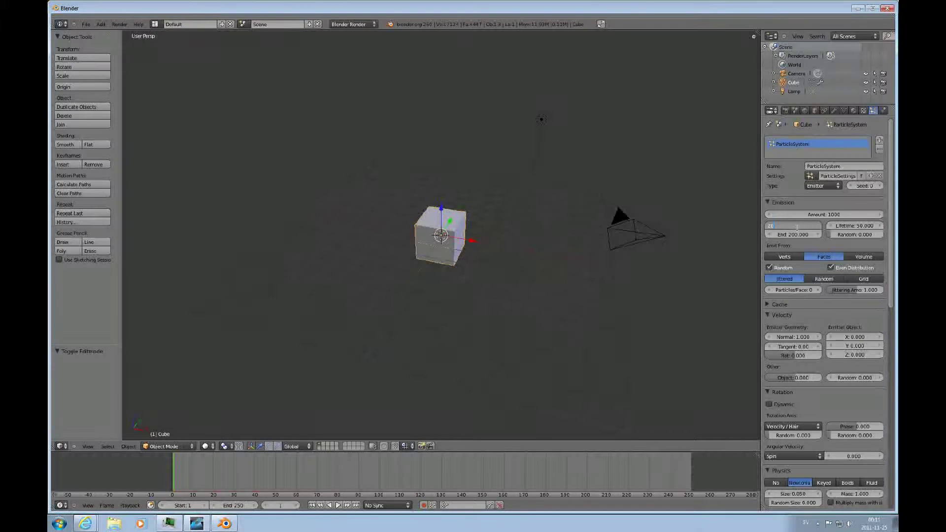
pyautogui.click(794, 237)
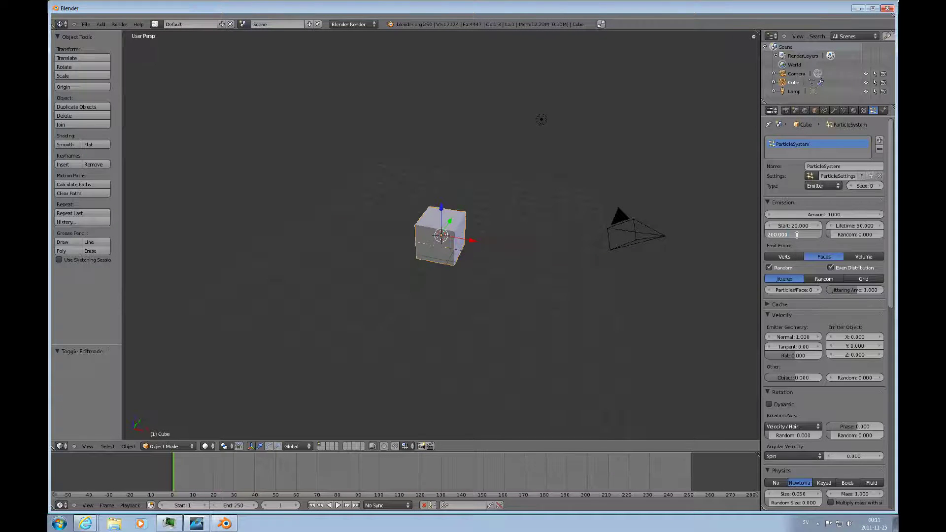
pyautogui.press('BackSpace')
pyautogui.write('1')
pyautogui.write('0')
pyautogui.press('Return')
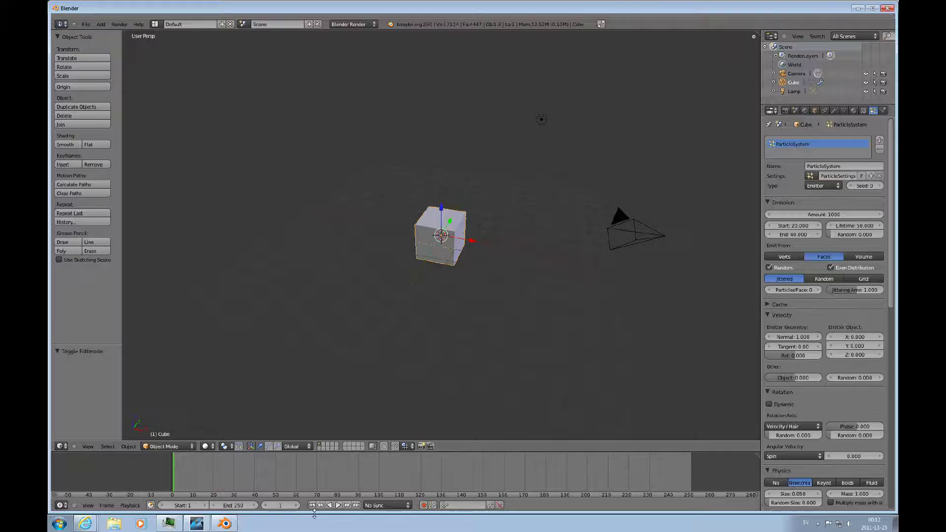
pyautogui.click(338, 505)
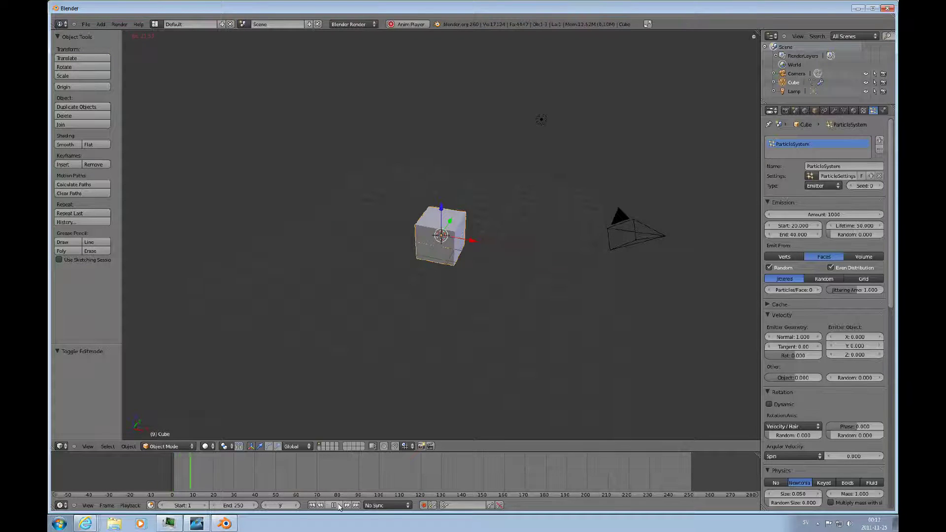
pyautogui.click(338, 505)
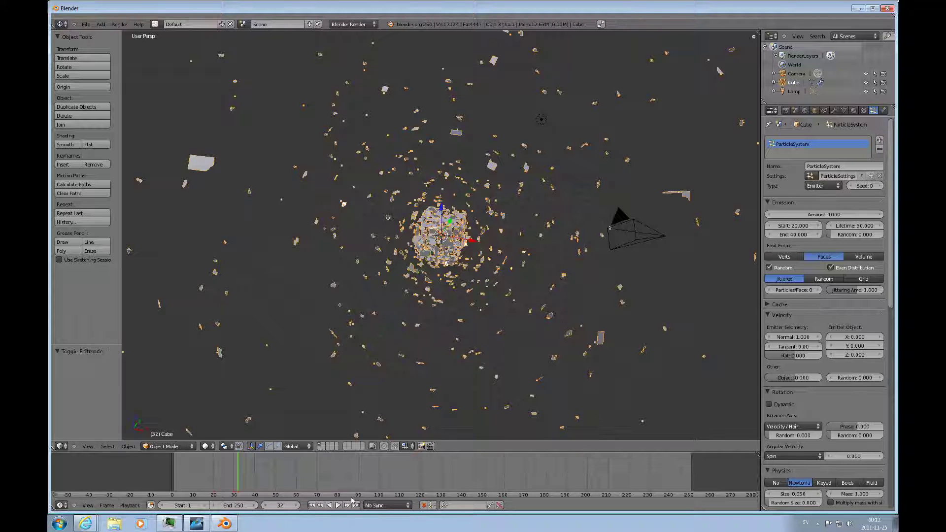
pyautogui.click(337, 505)
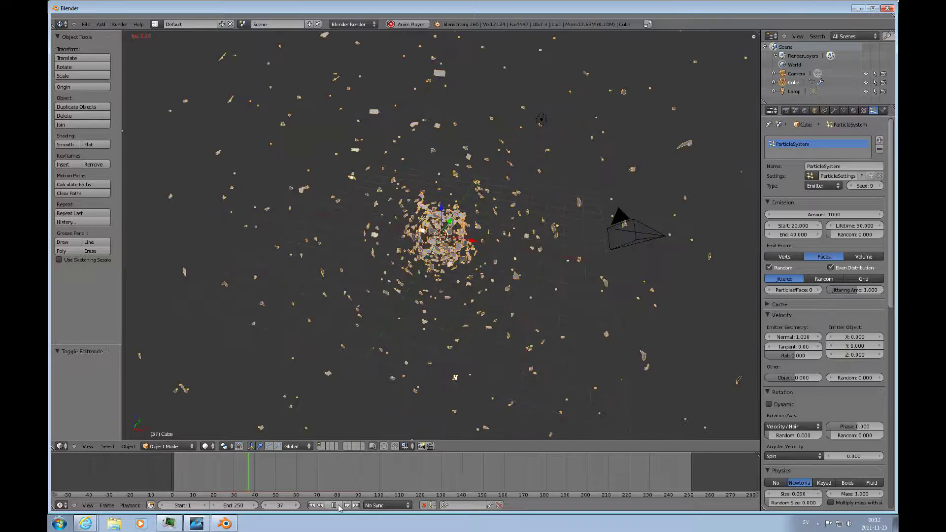
pyautogui.click(338, 505)
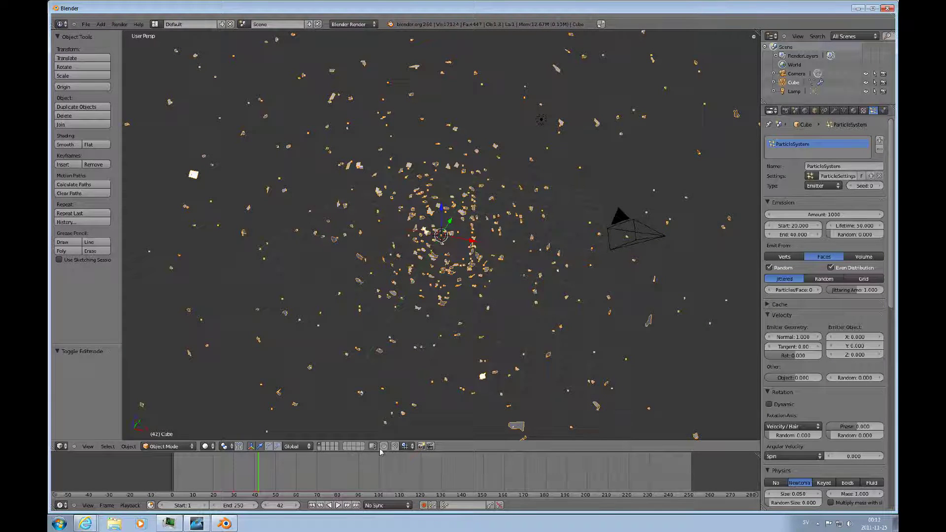
pyautogui.click(312, 505)
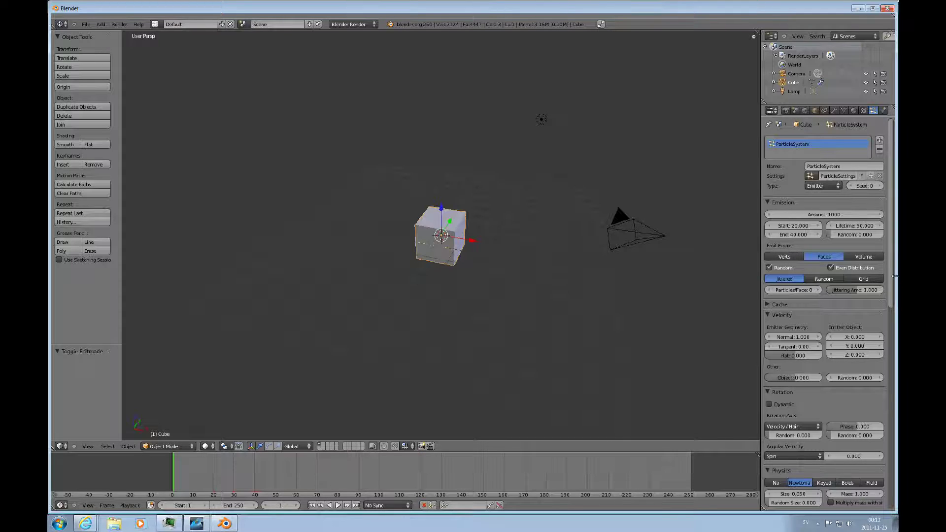
pyautogui.moveTo(889, 285); pyautogui.dragTo(882, 368)
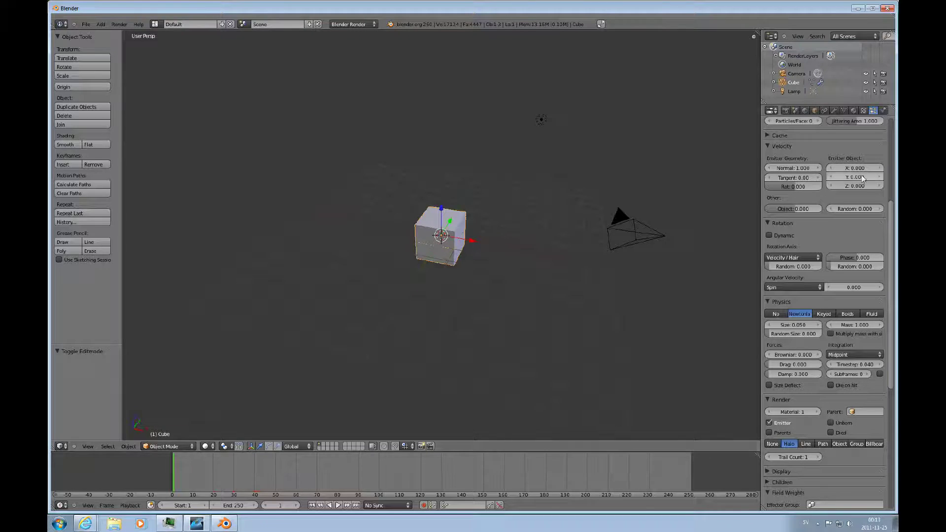
pyautogui.moveTo(893, 224); pyautogui.dragTo(894, 134)
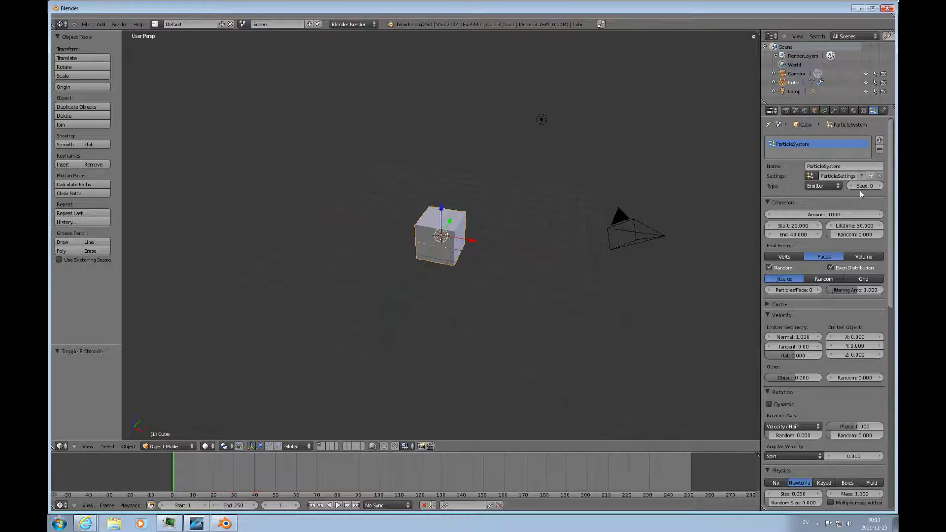
pyautogui.click(821, 186)
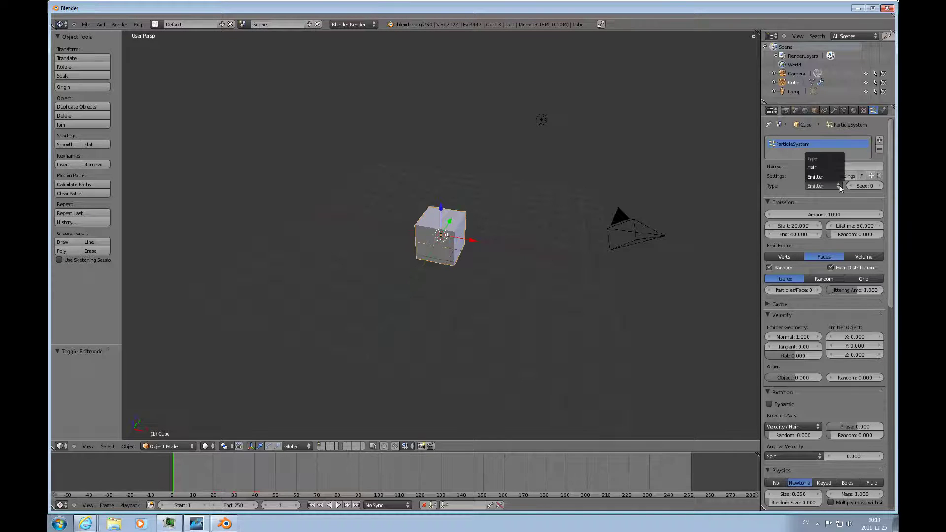
pyautogui.click(821, 168)
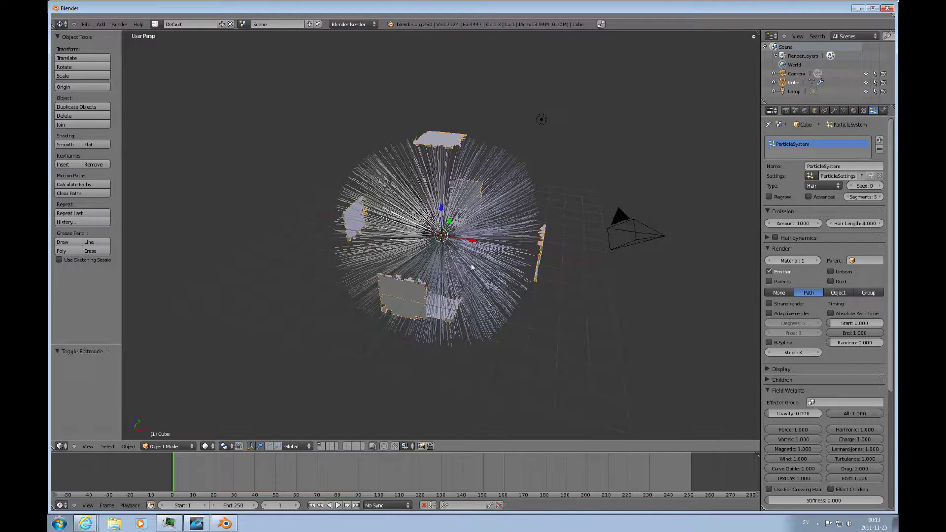
pyautogui.click(837, 185)
pyautogui.click(822, 179)
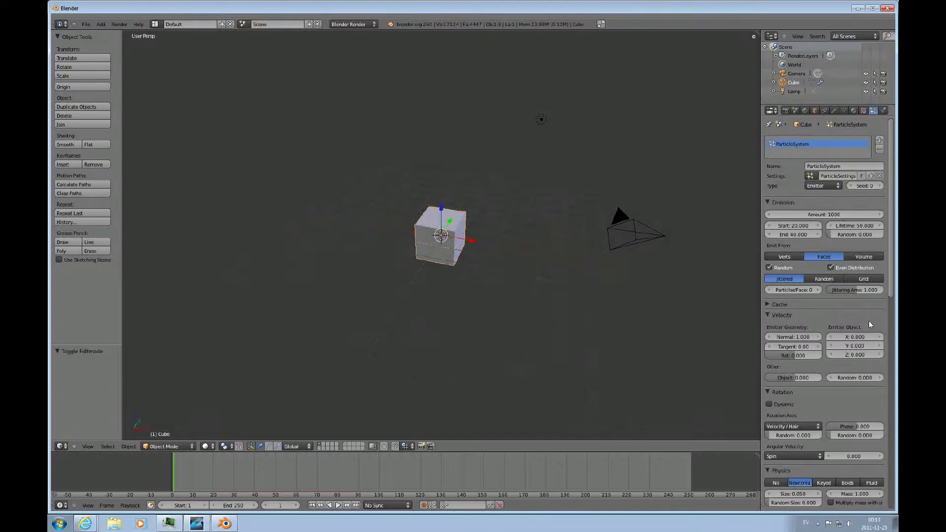
pyautogui.moveTo(893, 269); pyautogui.dragTo(891, 331)
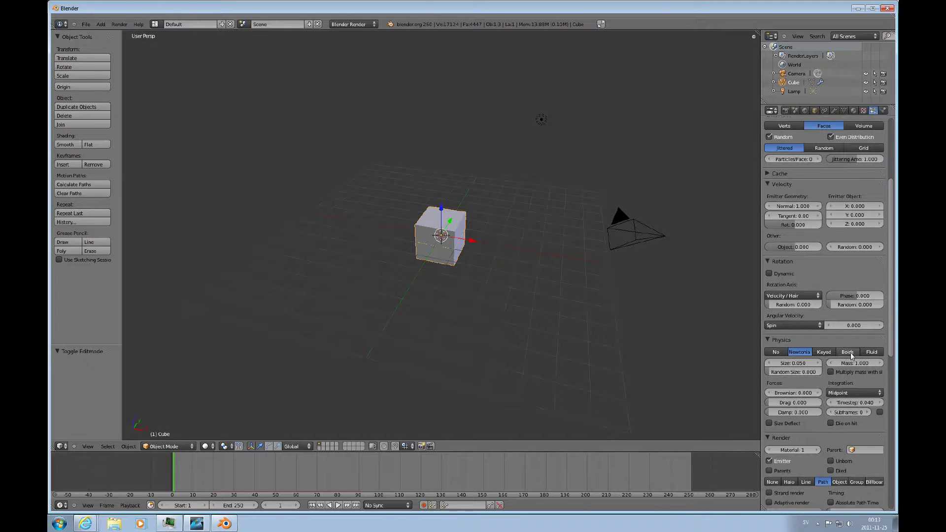